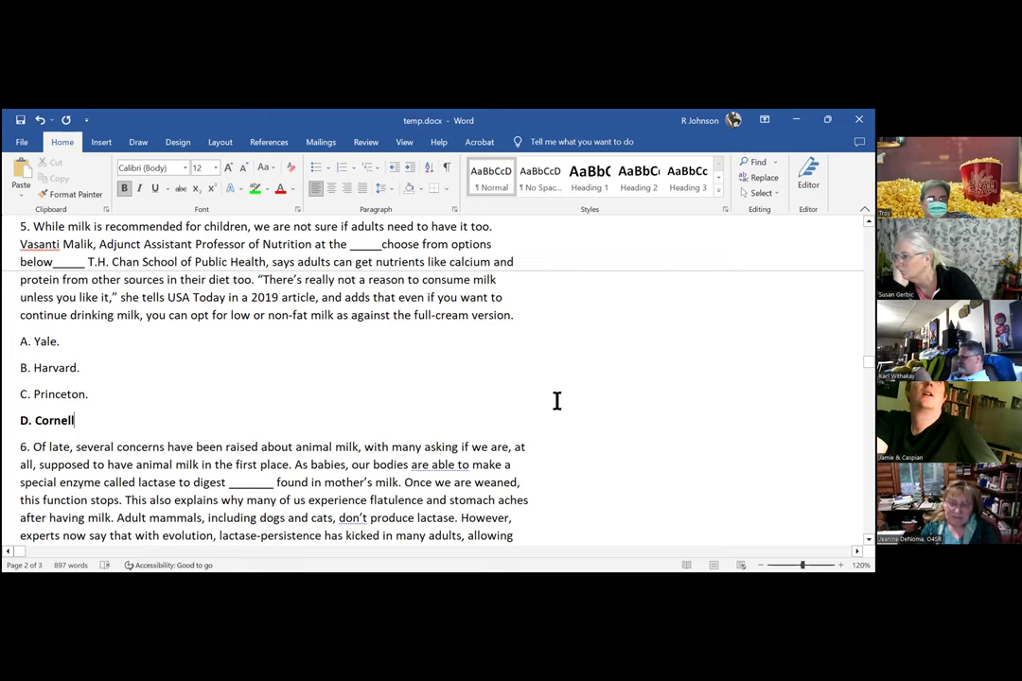
Enter "Lactose" in bold as the answer on the blank line under question 6.
{"action": "scroll", "coordinate": [570, 415], "scroll_direction": "down", "scroll_amount": 1}
{"action": "scroll", "coordinate": [570, 415], "scroll_direction": "down", "scroll_amount": 2}
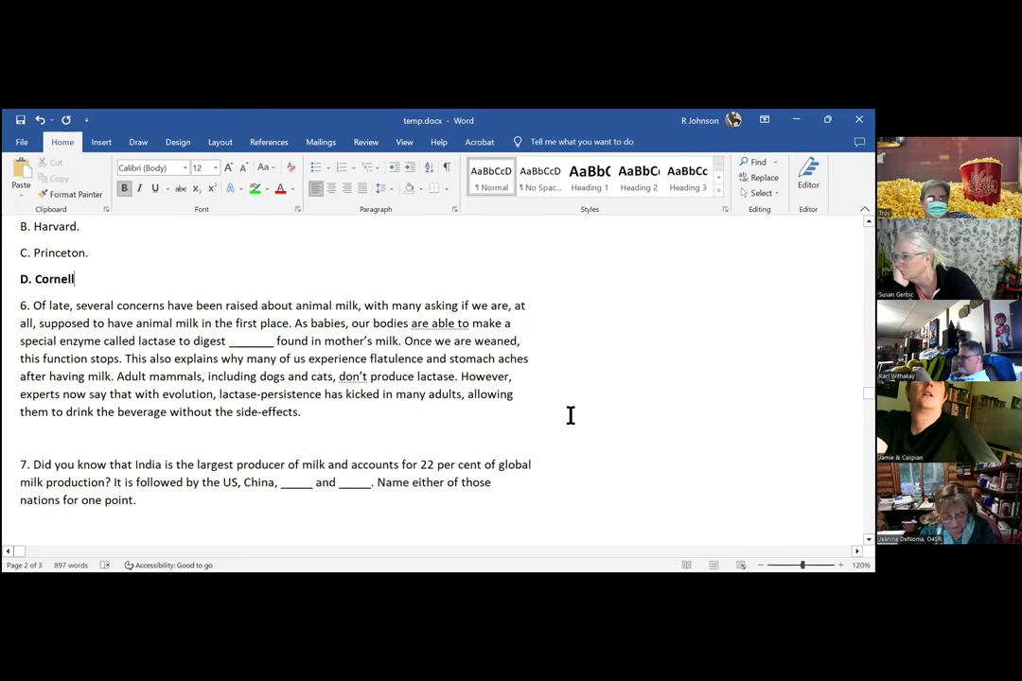
{"action": "scroll", "coordinate": [570, 415], "scroll_direction": "down", "scroll_amount": 1}
{"action": "left_click", "coordinate": [129, 417]}
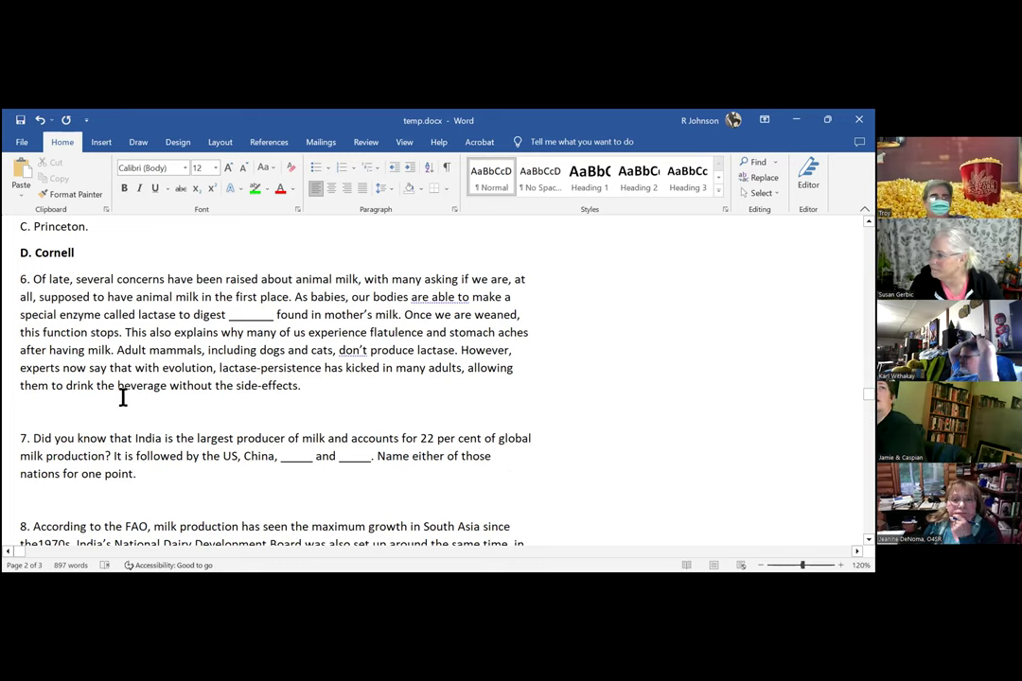
{"action": "type", "text": "La"}
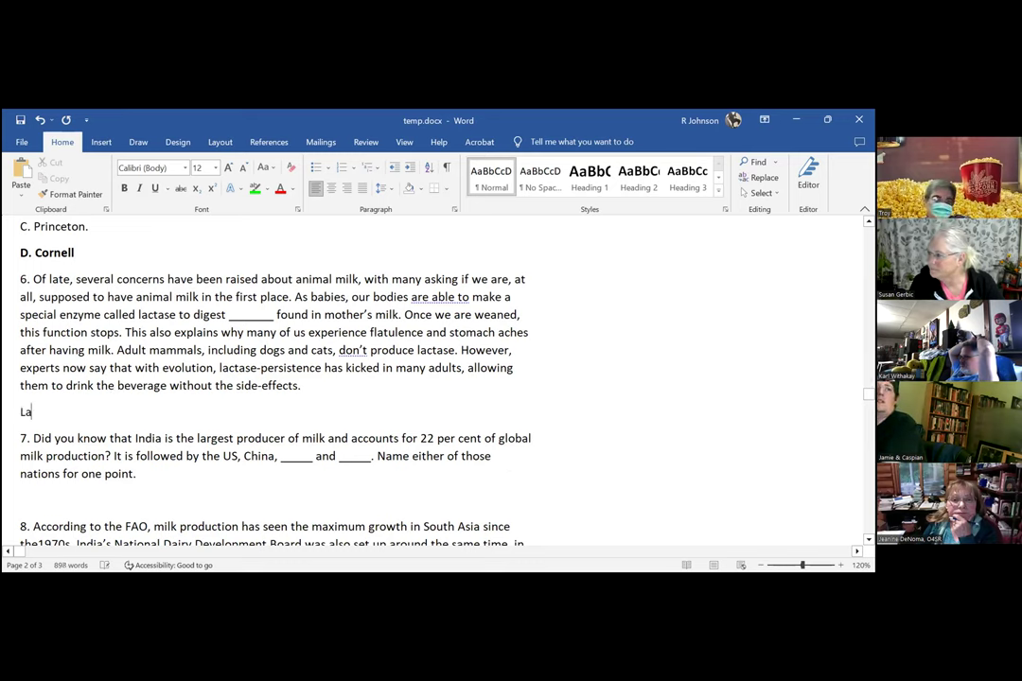
{"action": "type", "text": "ctose"}
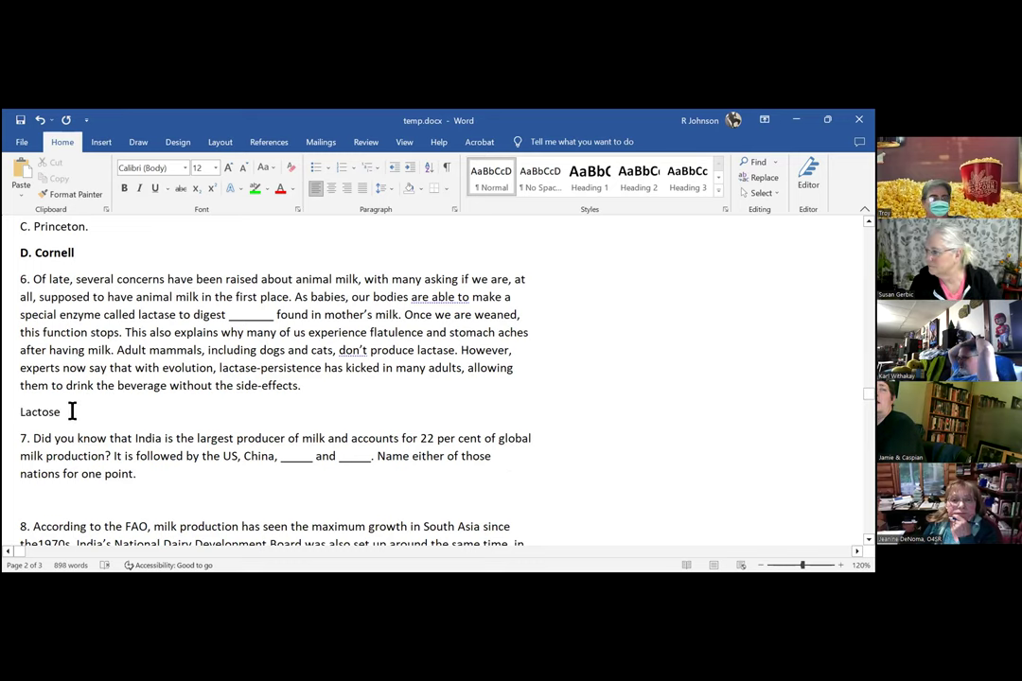
{"action": "left_click_drag", "start_coordinate": [71, 411], "coordinate": [13, 413]}
{"action": "key", "text": "ctrl+b"}
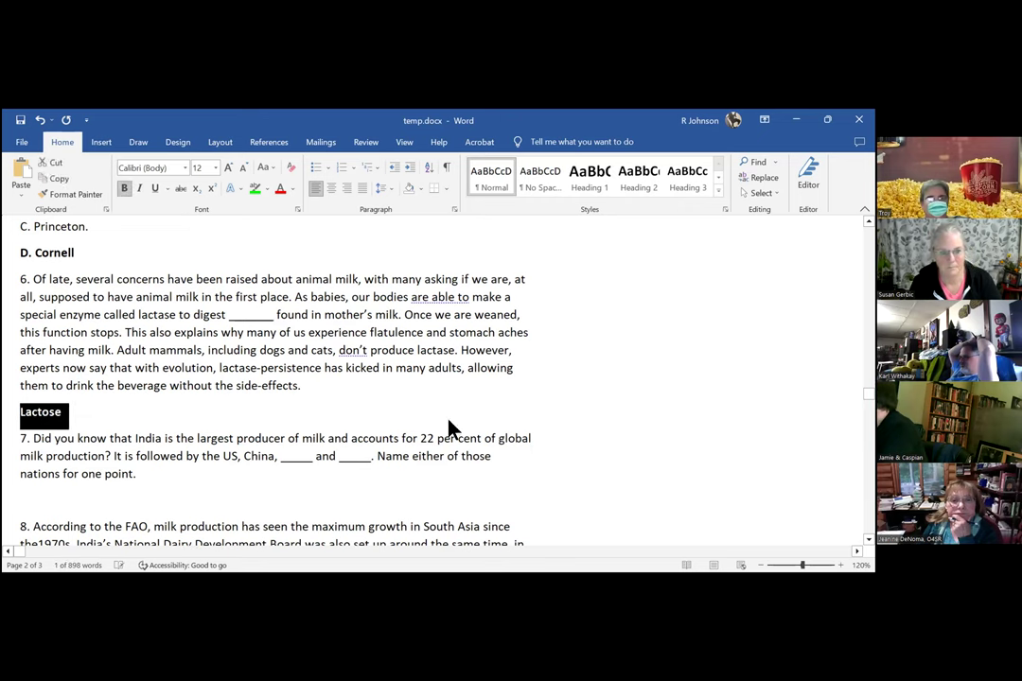
{"action": "left_click", "coordinate": [652, 406]}
Enter "Pakistan" in bold as the answer on the blank line under question 7.
{"action": "scroll", "coordinate": [669, 402], "scroll_direction": "down", "scroll_amount": 1}
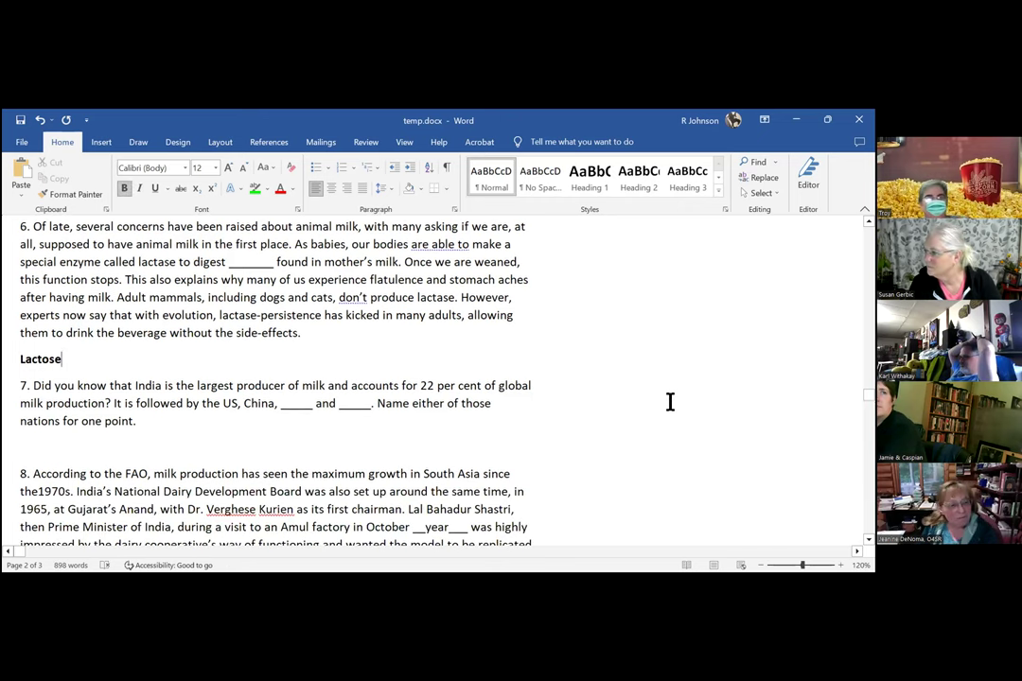
{"action": "scroll", "coordinate": [670, 402], "scroll_direction": "down", "scroll_amount": 2}
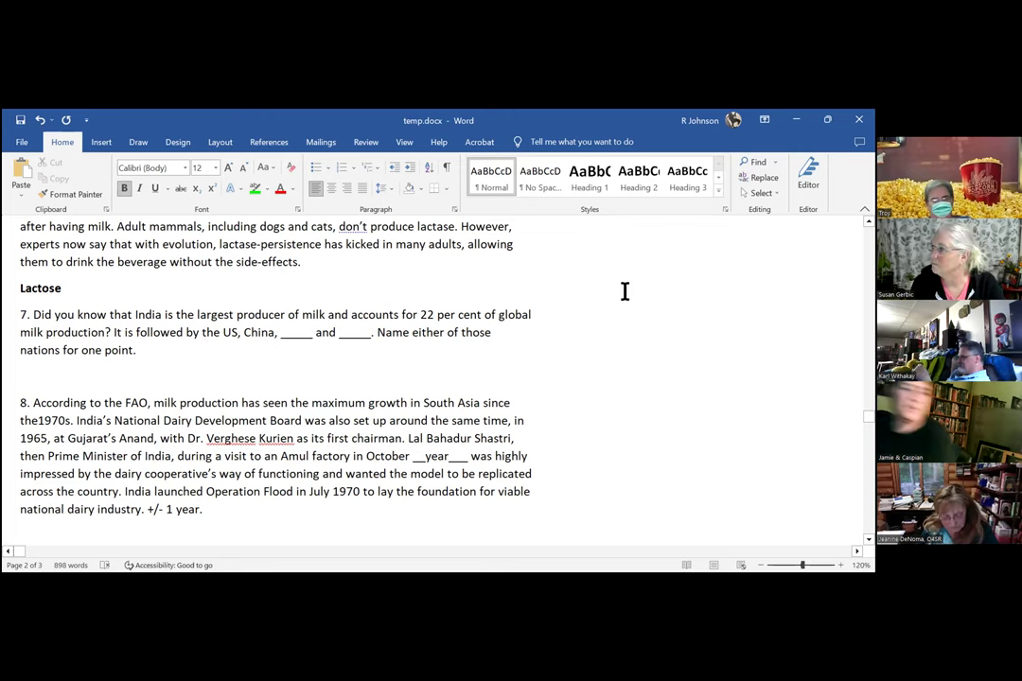
{"action": "type", "text": "akistan"}
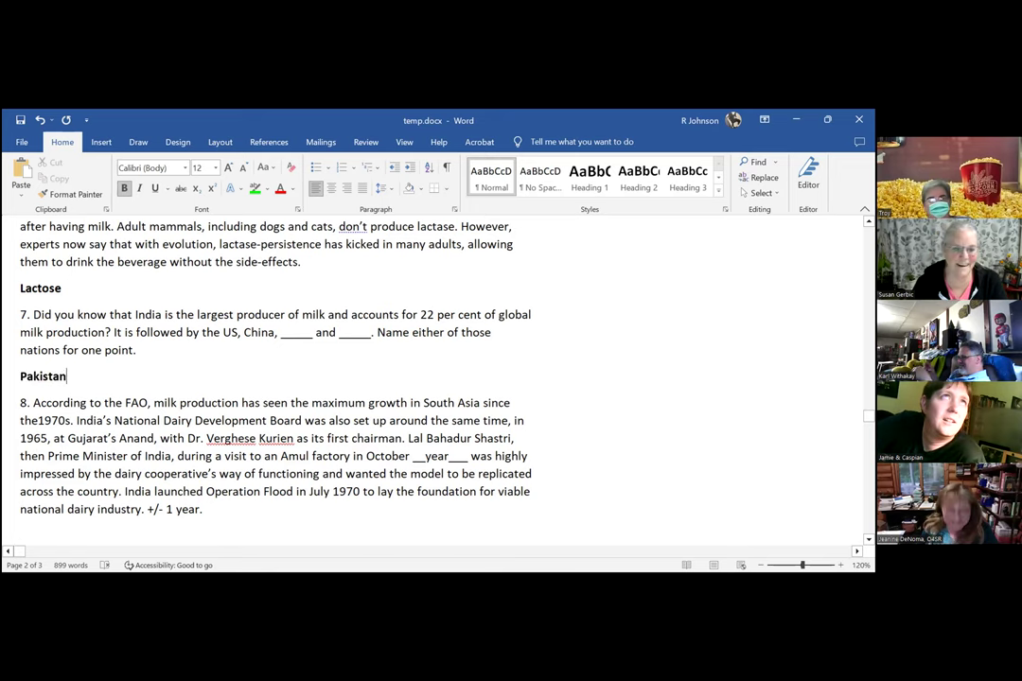
Remove the extra blank paragraphs above and below the "<1970" line under question 8.
{"action": "scroll", "coordinate": [632, 362], "scroll_direction": "down", "scroll_amount": 2}
{"action": "scroll", "coordinate": [632, 363], "scroll_direction": "down", "scroll_amount": 3}
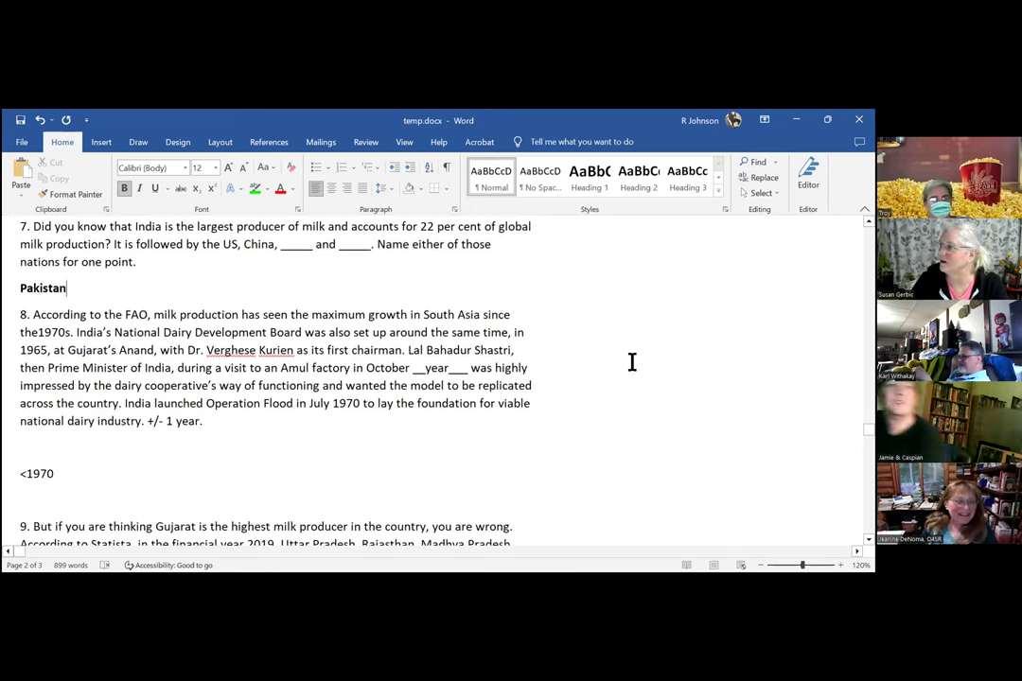
{"action": "left_click", "coordinate": [106, 449]}
{"action": "key", "text": "Delete"}
{"action": "key", "text": "Down"}
{"action": "key", "text": "BackSpace"}
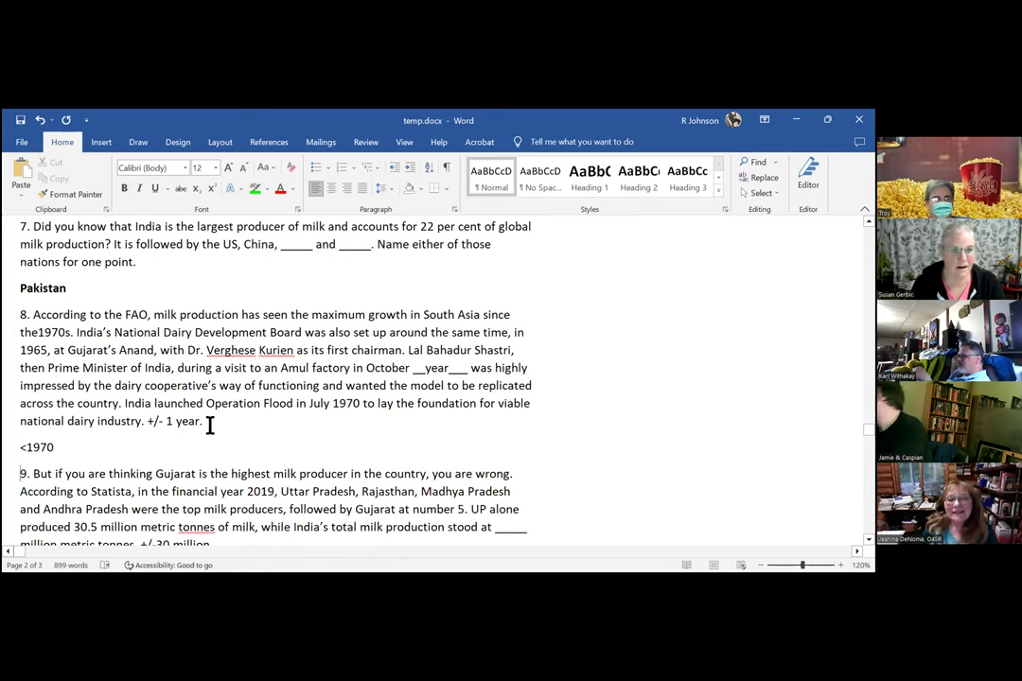
Insert "1965>1968" in front of "<1970" on the answer line of question 8.
{"action": "key", "text": "Left"}
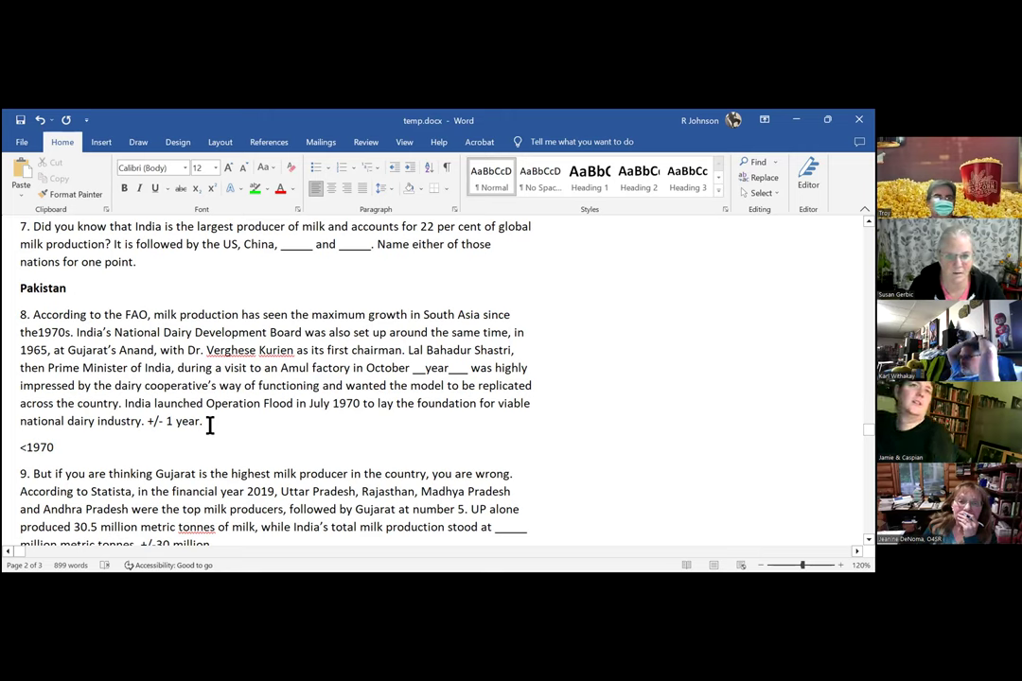
{"action": "key", "text": "Home"}
{"action": "type", "text": "1965"}
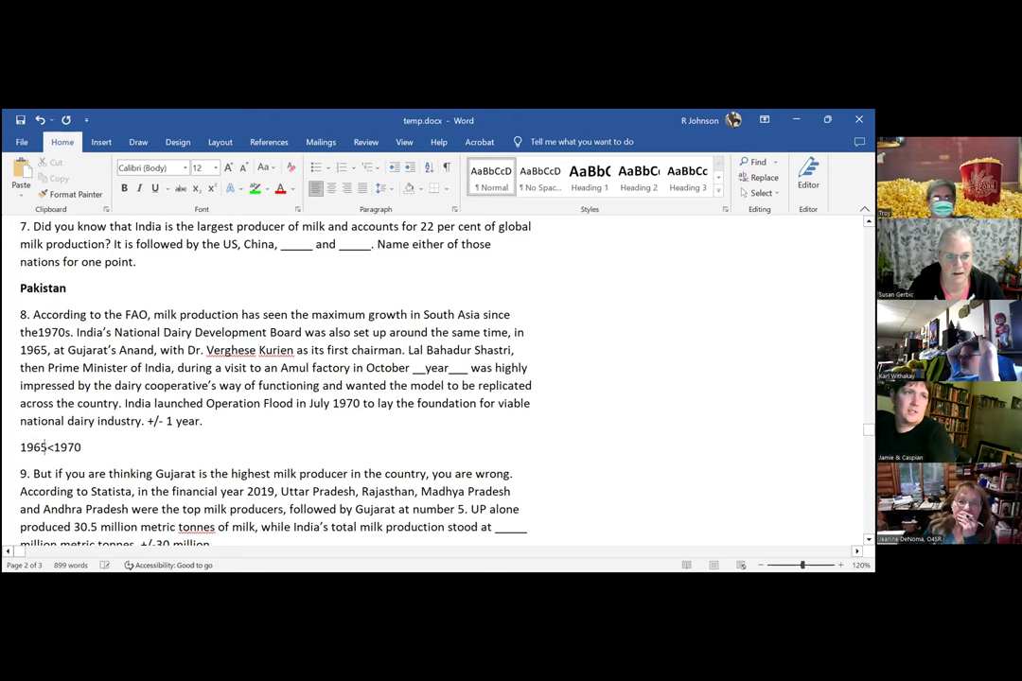
{"action": "type", "text": ">"}
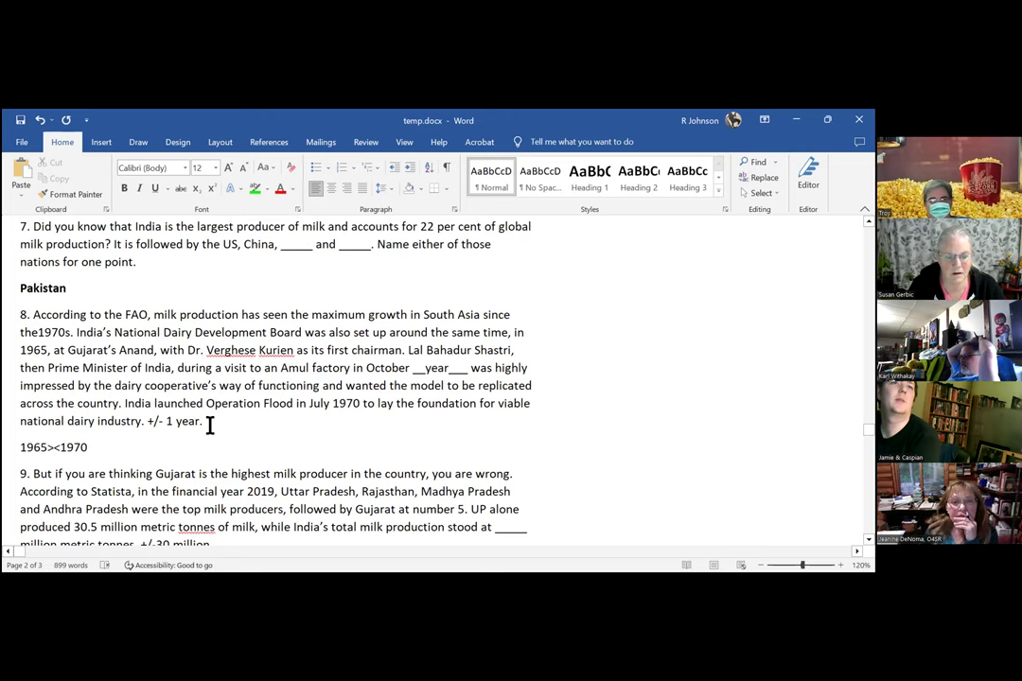
{"action": "type", "text": "1"}
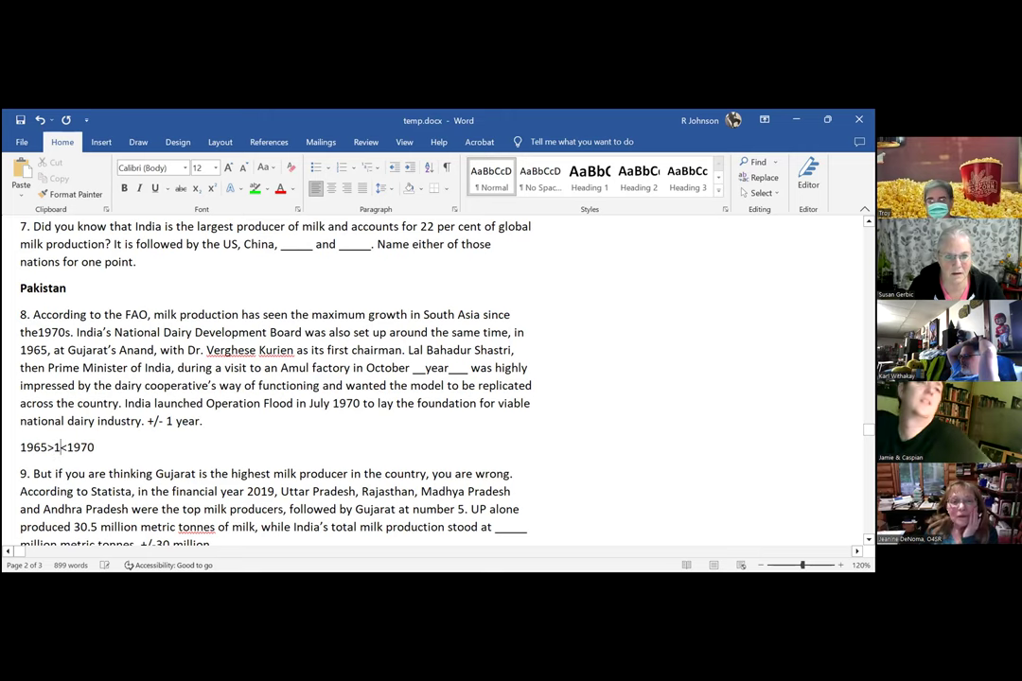
{"action": "type", "text": "968"}
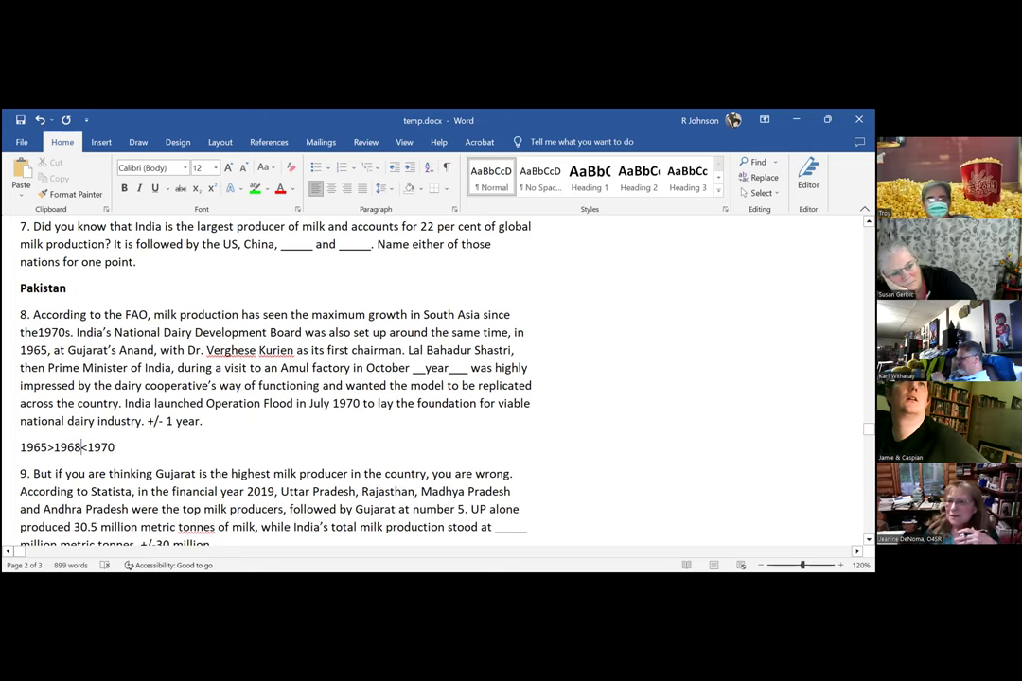
Make the words "October" and "July" bold in the text of question 8.
{"action": "left_click", "coordinate": [384, 368]}
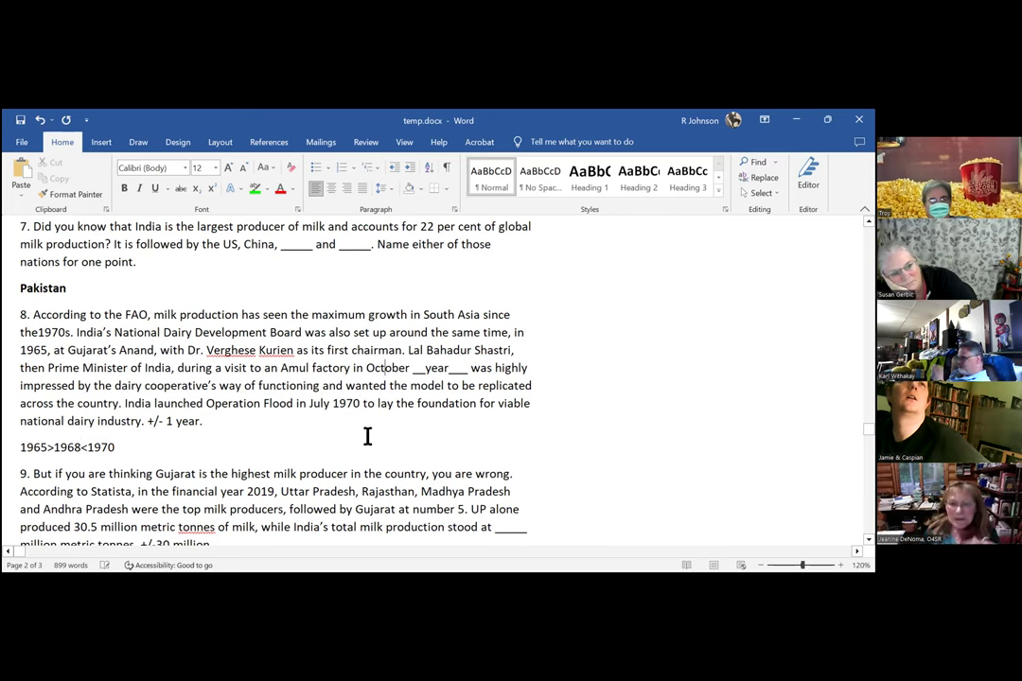
{"action": "key", "text": "ctrl+Left"}
{"action": "key", "text": "ctrl+shift+Right"}
{"action": "key", "text": "ctrl+b"}
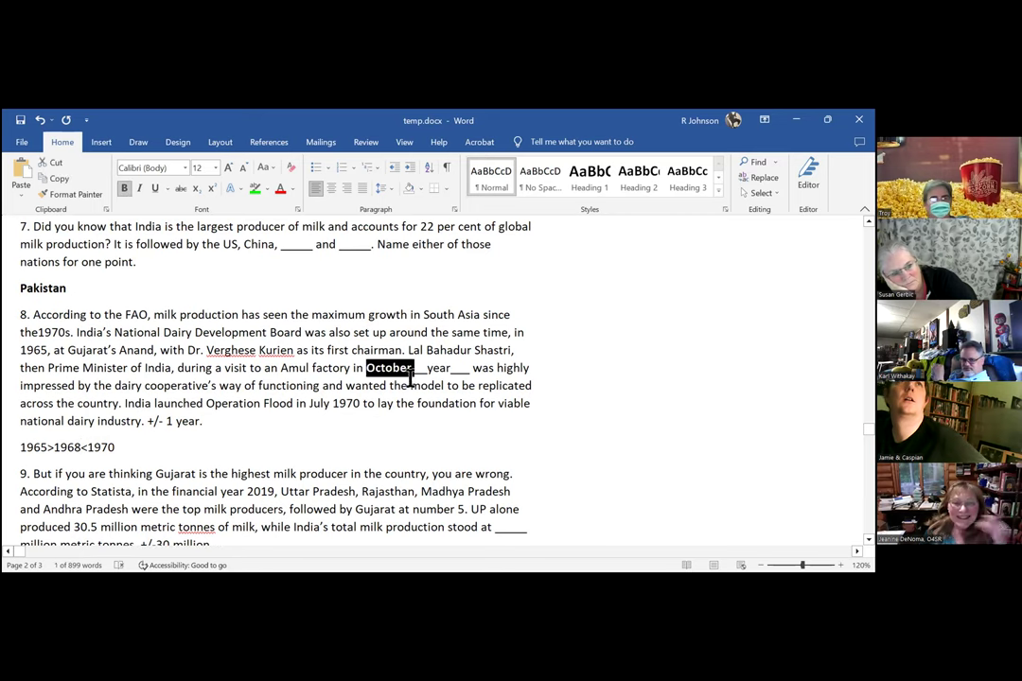
{"action": "double_click", "coordinate": [320, 403]}
{"action": "key", "text": "ctrl+b"}
{"action": "key", "text": "Down"}
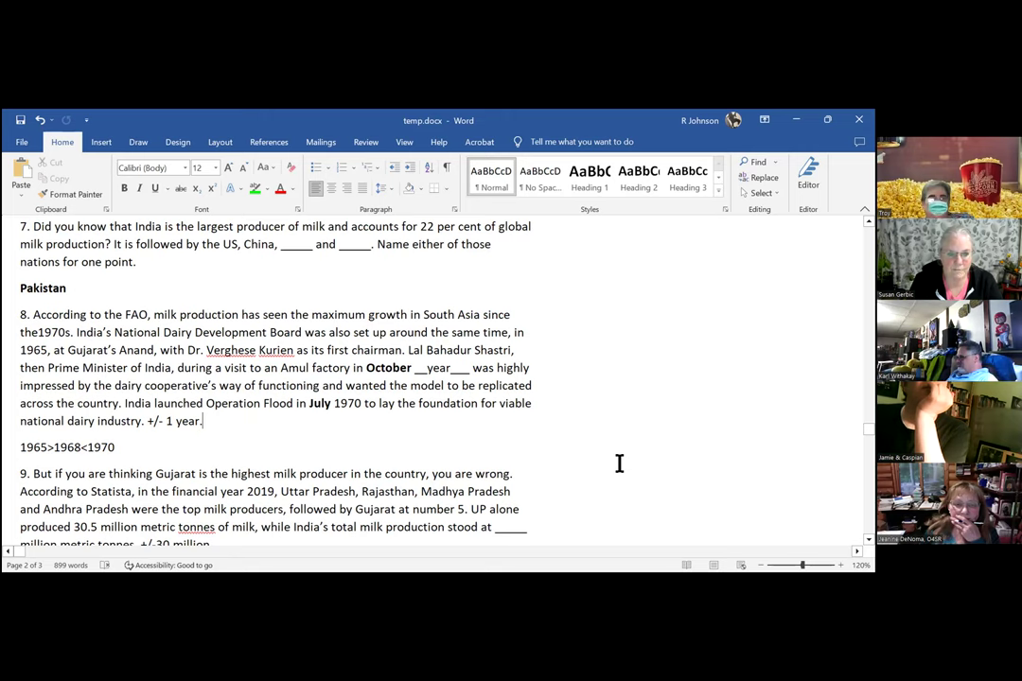
Change the middle year of the question 8 answer to 1967 and make it bold.
{"action": "left_click", "coordinate": [73, 446]}
{"action": "key", "text": "Delete"}
{"action": "type", "text": "7"}
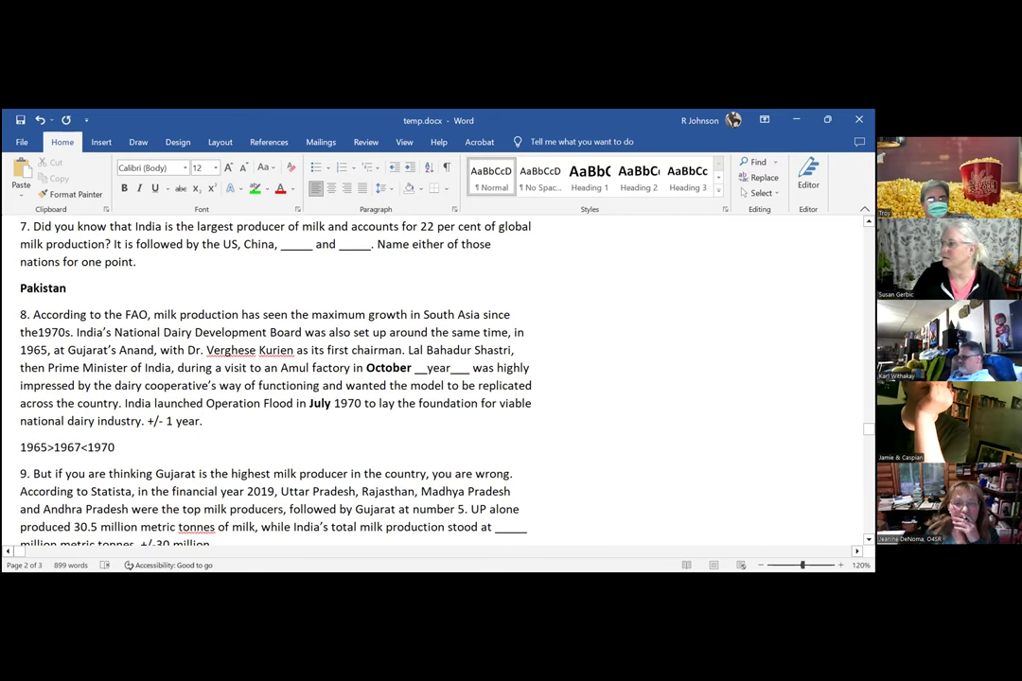
{"action": "double_click", "coordinate": [64, 447]}
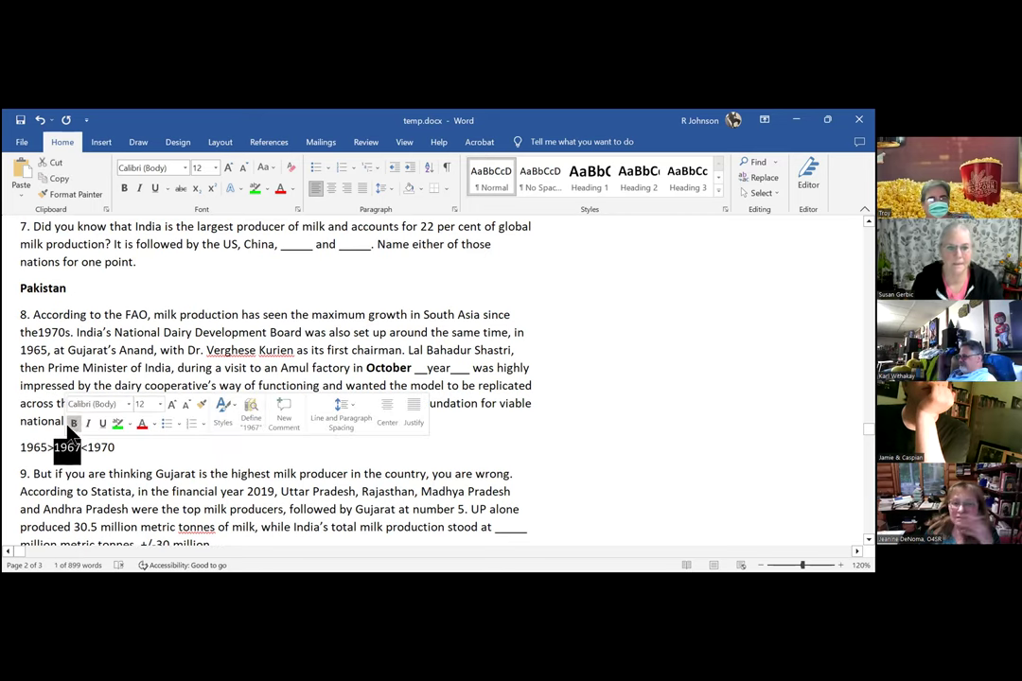
{"action": "left_click", "coordinate": [74, 428]}
{"action": "left_click", "coordinate": [139, 454]}
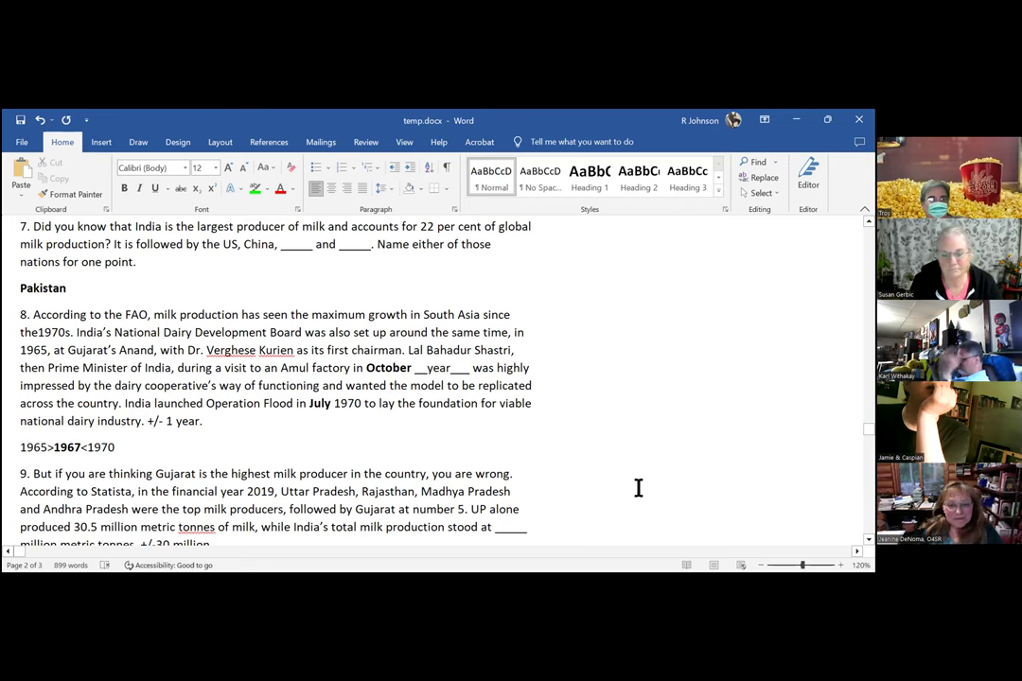
Add a new paragraph below question 10 with the bold answer "Women's Day".
{"action": "scroll", "coordinate": [637, 487], "scroll_direction": "down", "scroll_amount": 3}
{"action": "scroll", "coordinate": [638, 487], "scroll_direction": "down", "scroll_amount": 2}
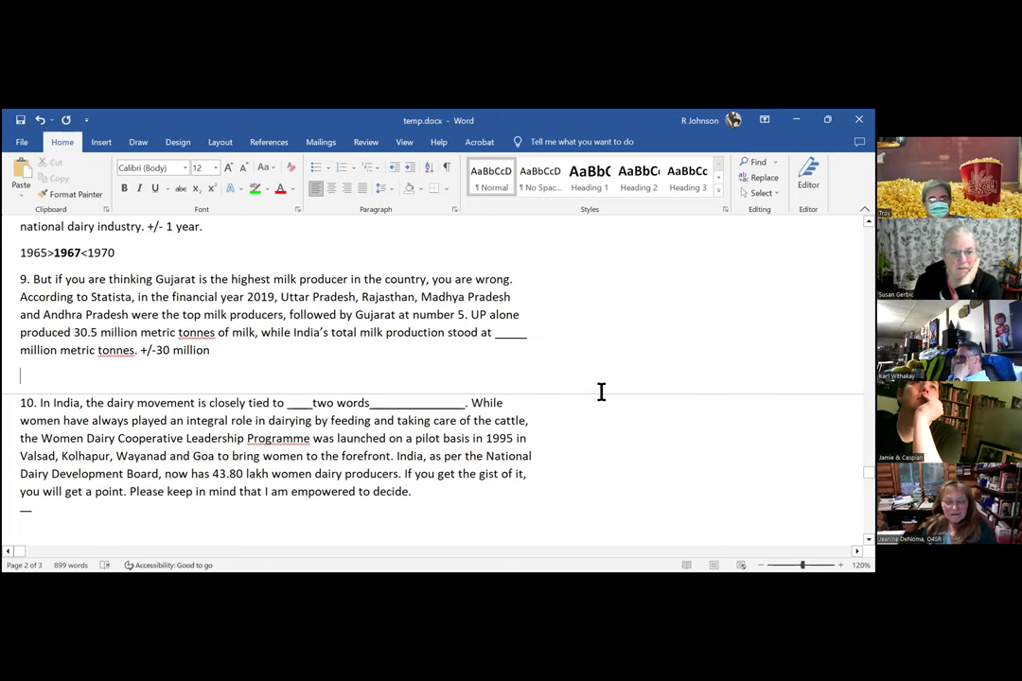
{"action": "left_click", "coordinate": [452, 488]}
{"action": "key", "text": "Return"}
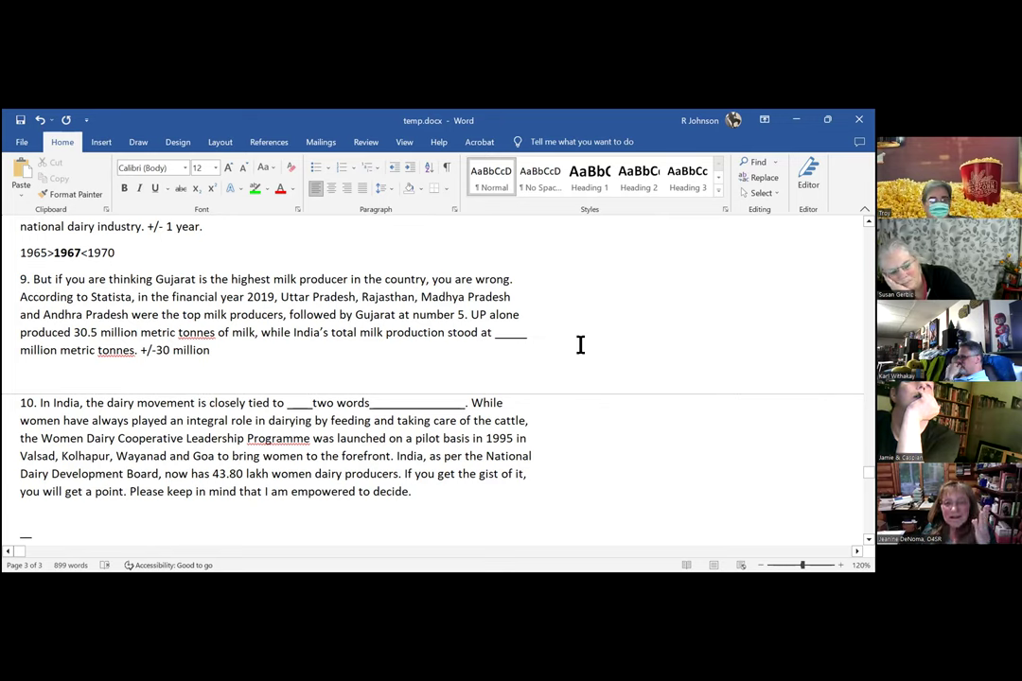
{"action": "key", "text": "ctrl+b"}
{"action": "type", "text": "Women's Day"}
Enter 45 in bold as the answer on the blank line under question 9.
{"action": "left_click", "coordinate": [21, 375]}
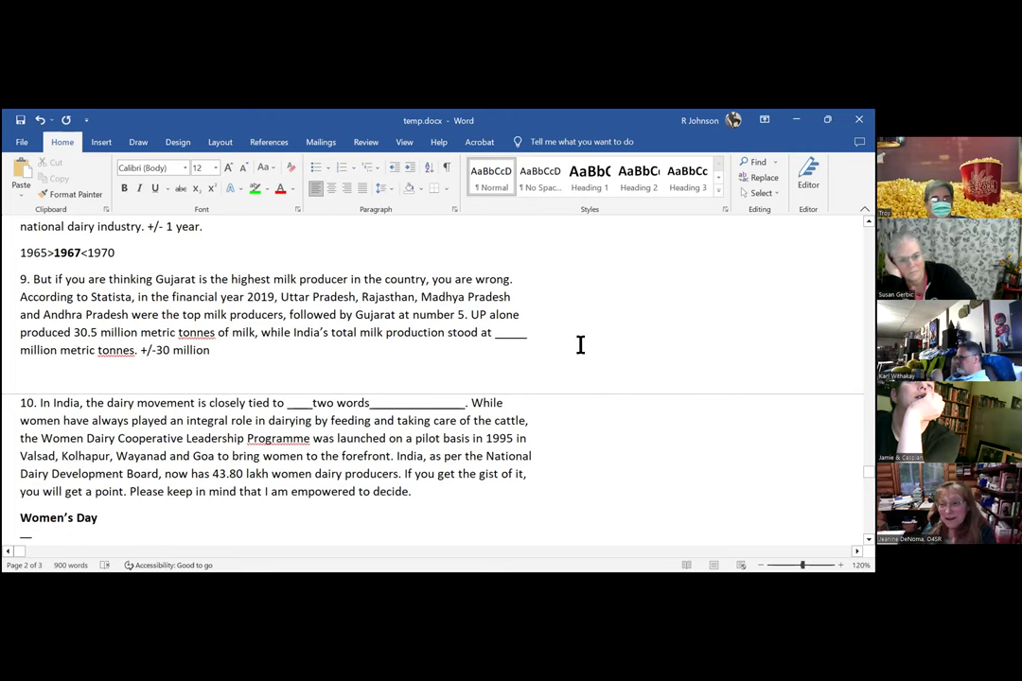
{"action": "key", "text": "ctrl+b"}
{"action": "type", "text": "45"}
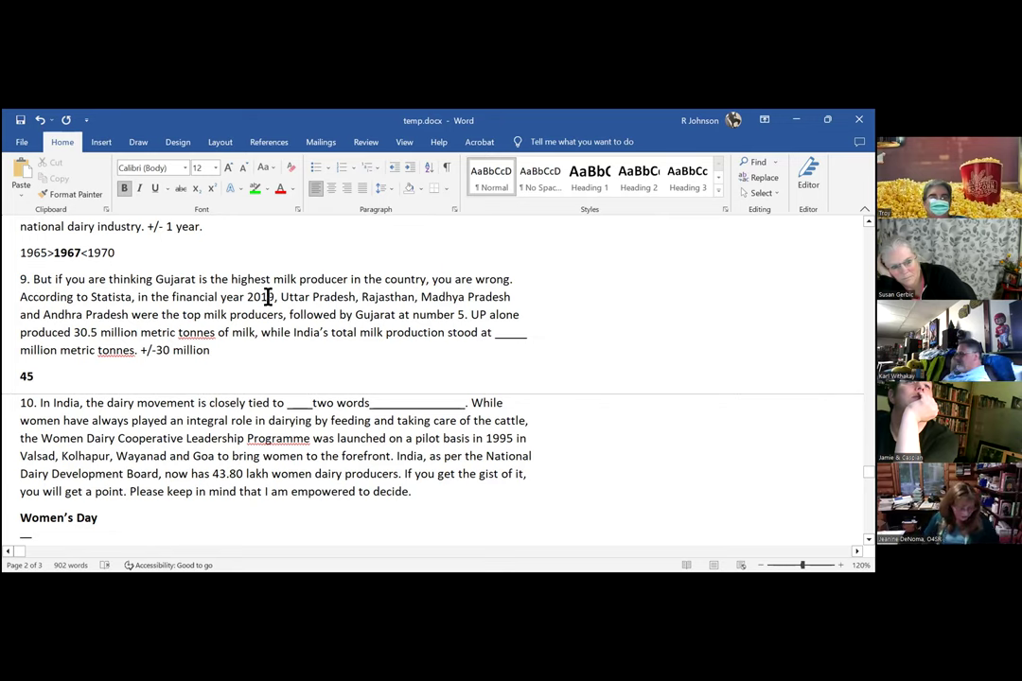
Make "Uttar Pradesh" and its abbreviation "UP" bold in the text of question 9.
{"action": "left_click_drag", "start_coordinate": [280, 296], "coordinate": [358, 297]}
{"action": "key", "text": "ctrl+b"}
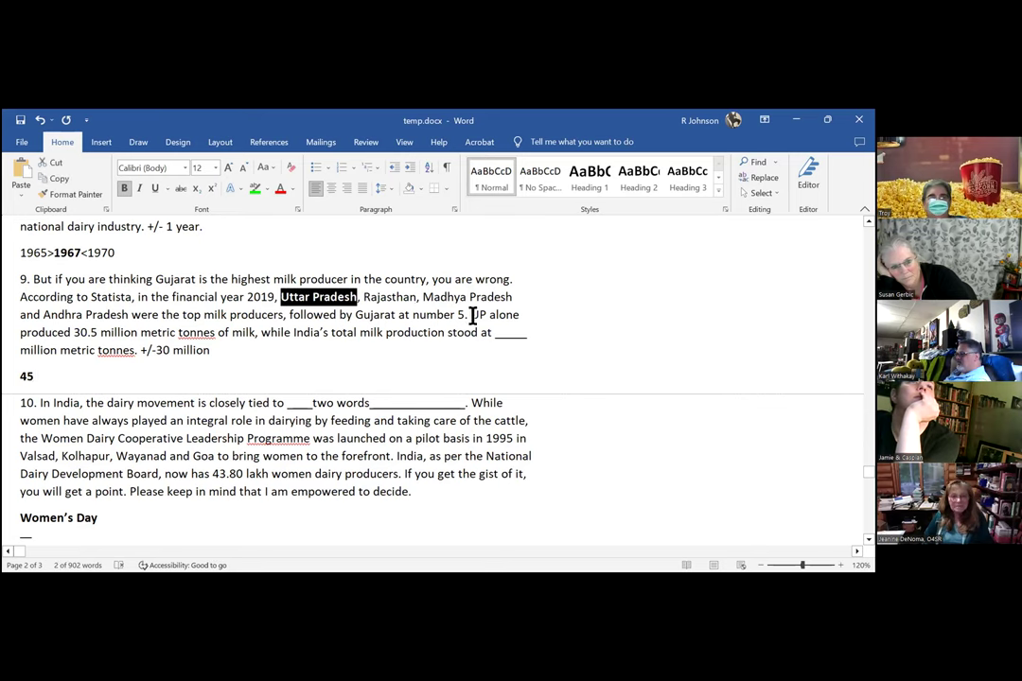
{"action": "double_click", "coordinate": [474, 315]}
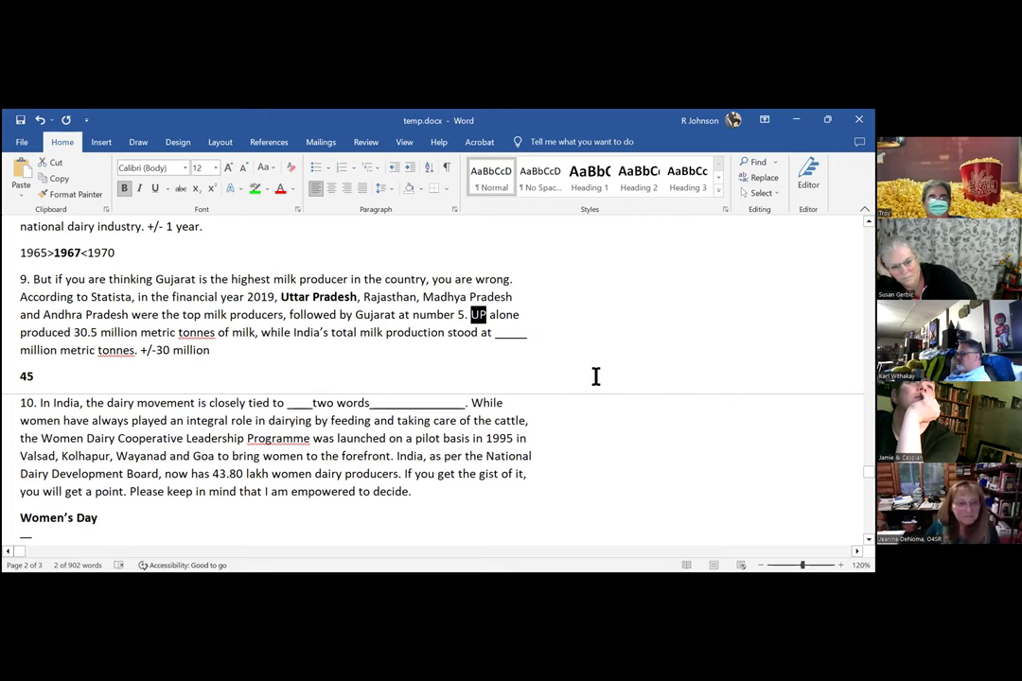
{"action": "key", "text": "ctrl+b"}
{"action": "left_click", "coordinate": [609, 342]}
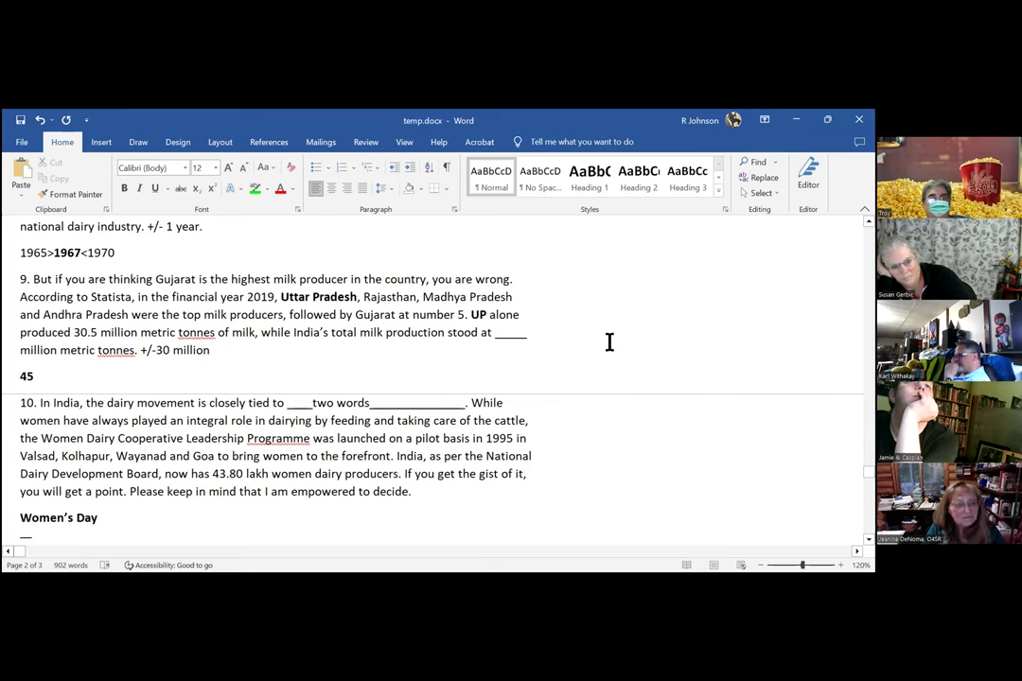
Examine the +/-30 million tolerance and the 30.5 million production figure in question 9.
{"action": "left_click_drag", "start_coordinate": [138, 346], "coordinate": [183, 348]}
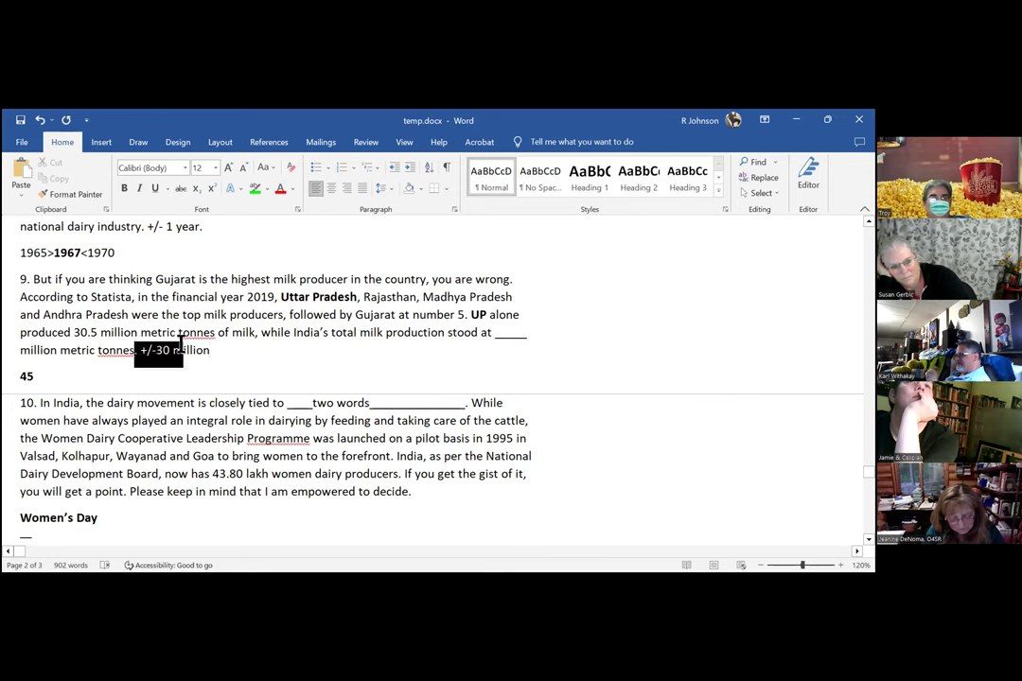
{"action": "left_click_drag", "start_coordinate": [21, 332], "coordinate": [95, 332]}
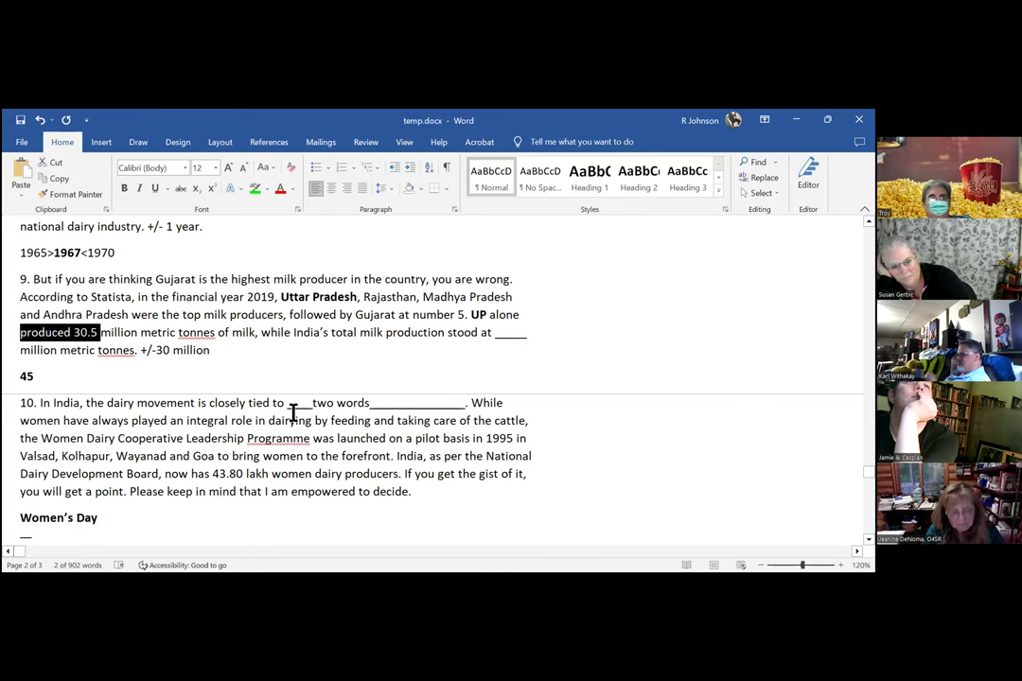
{"action": "left_click", "coordinate": [178, 373]}
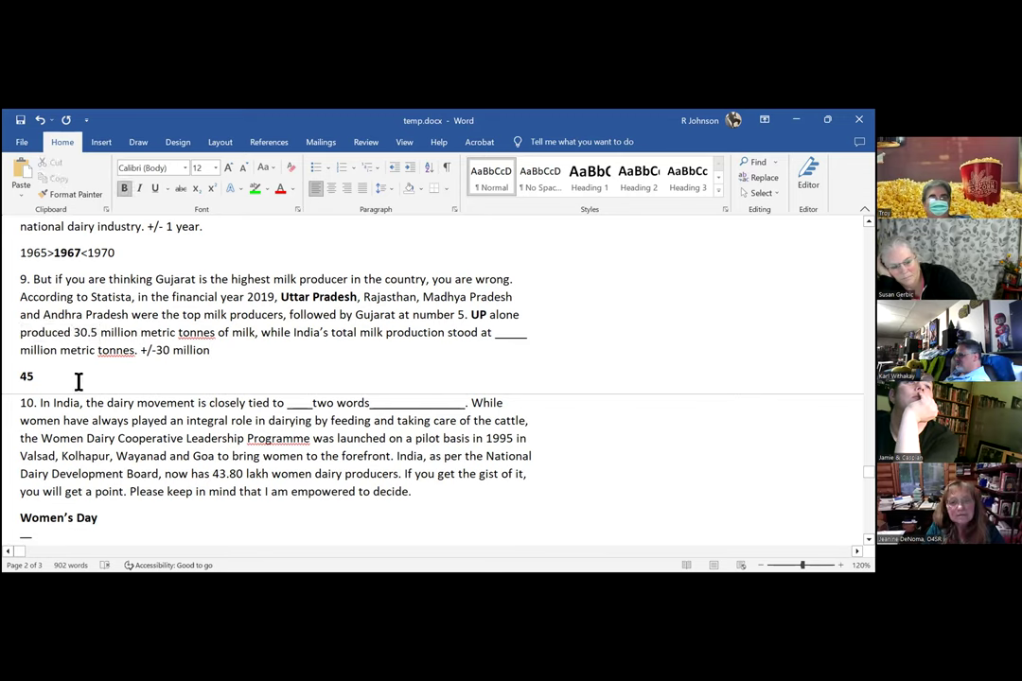
Replace the question 9 answer with 60, and revise it to 61.
{"action": "left_click", "coordinate": [19, 376]}
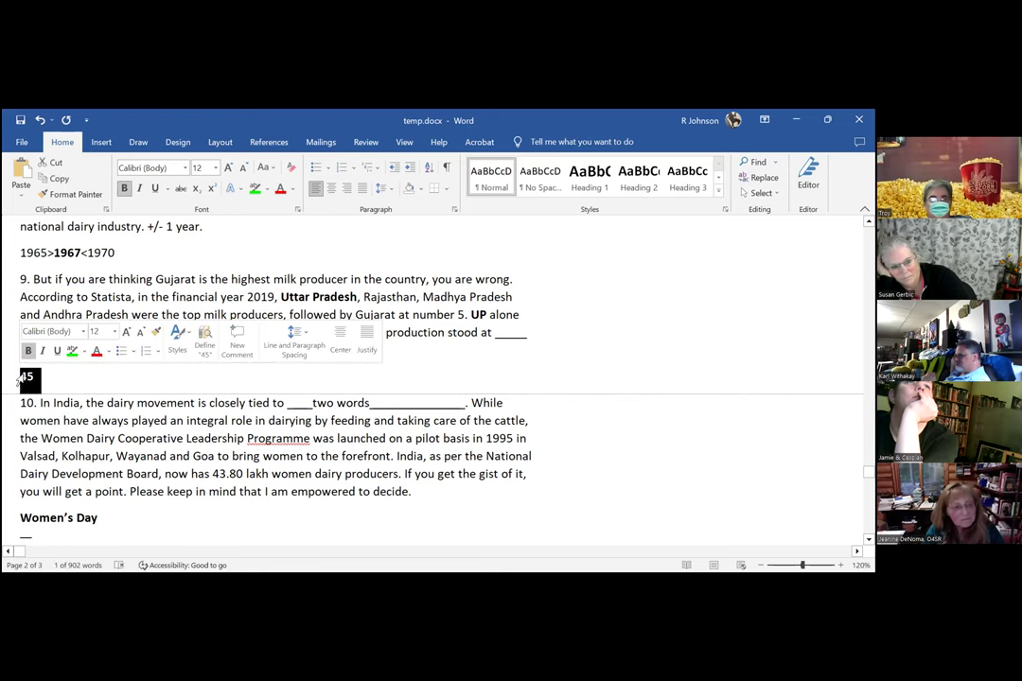
{"action": "type", "text": "60"}
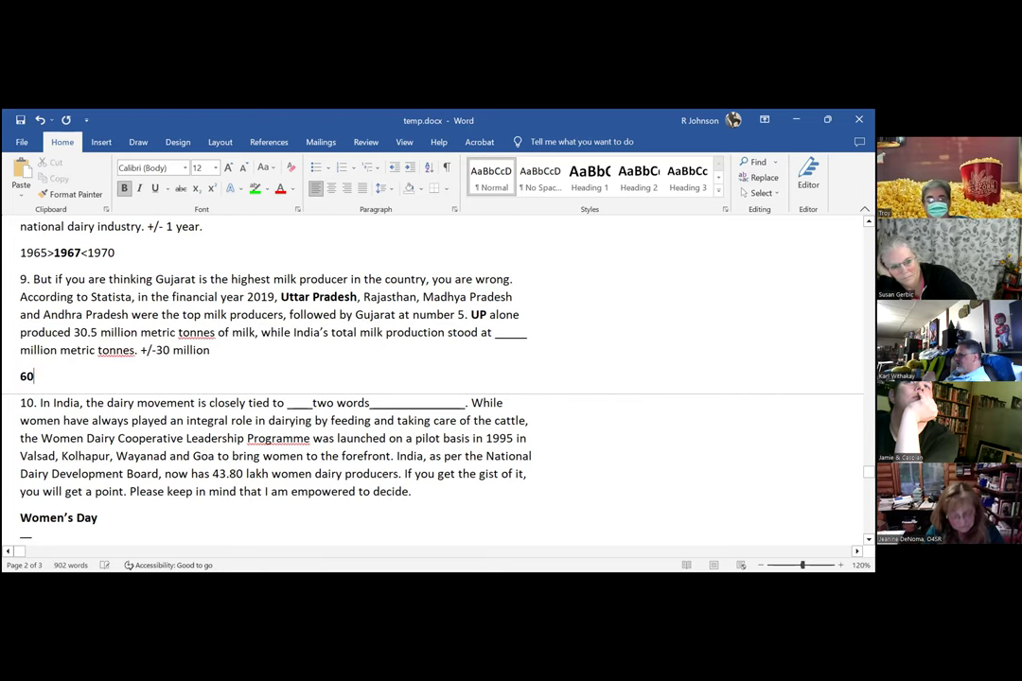
{"action": "key", "text": "BackSpace"}
{"action": "type", "text": "1"}
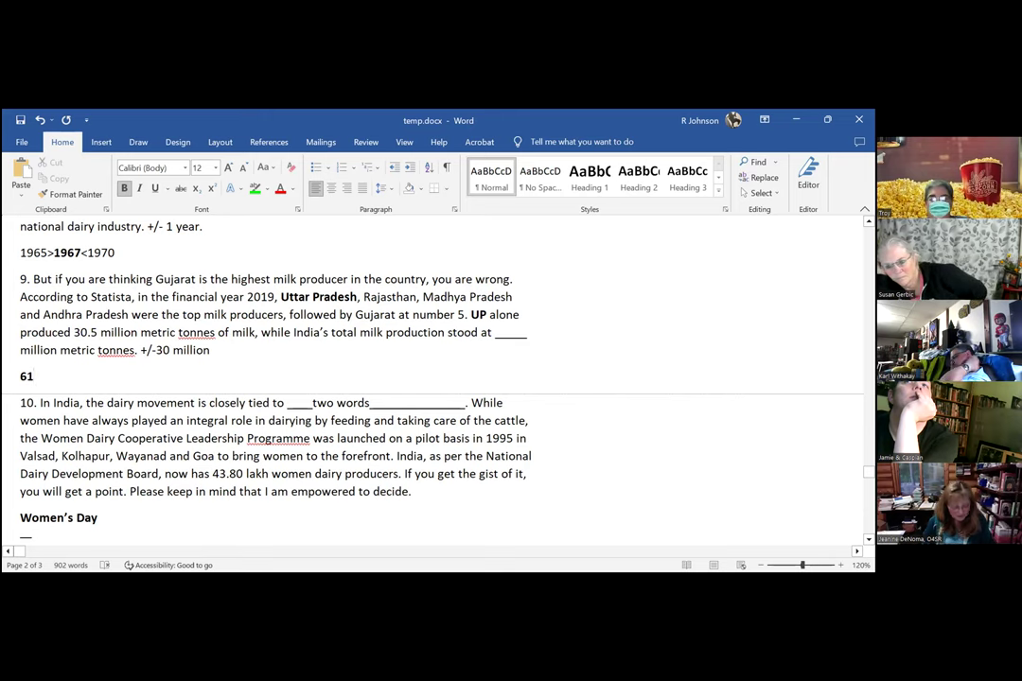
Set the answer under question 9 to 150.
{"action": "key", "text": "BackSpace"}
{"action": "key", "text": "BackSpace"}
{"action": "type", "text": "150"}
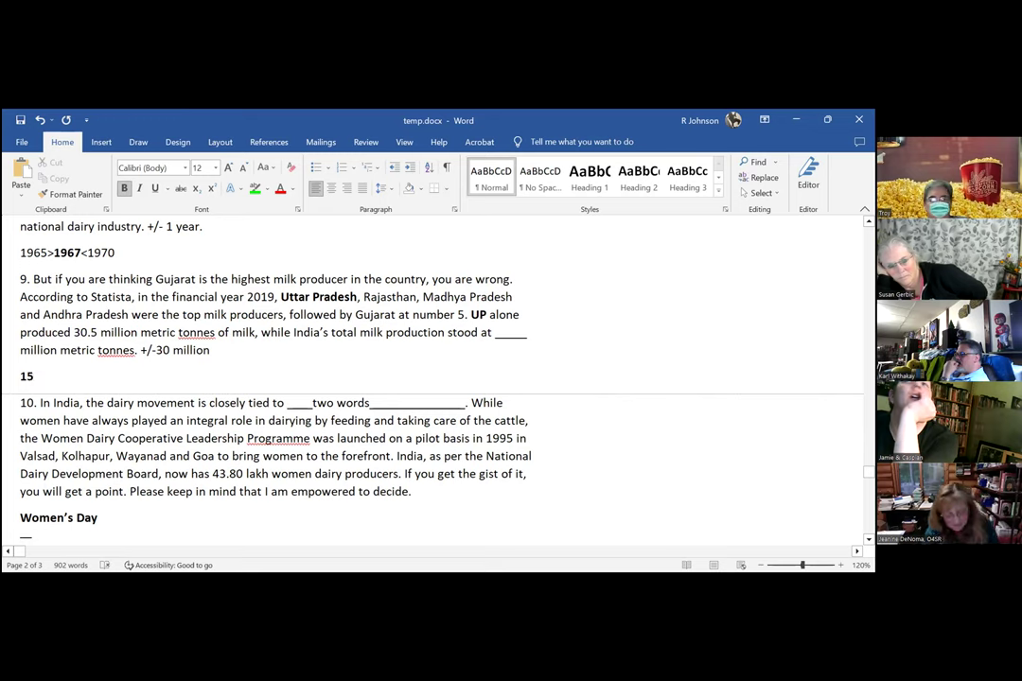
{"action": "type", "text": "0"}
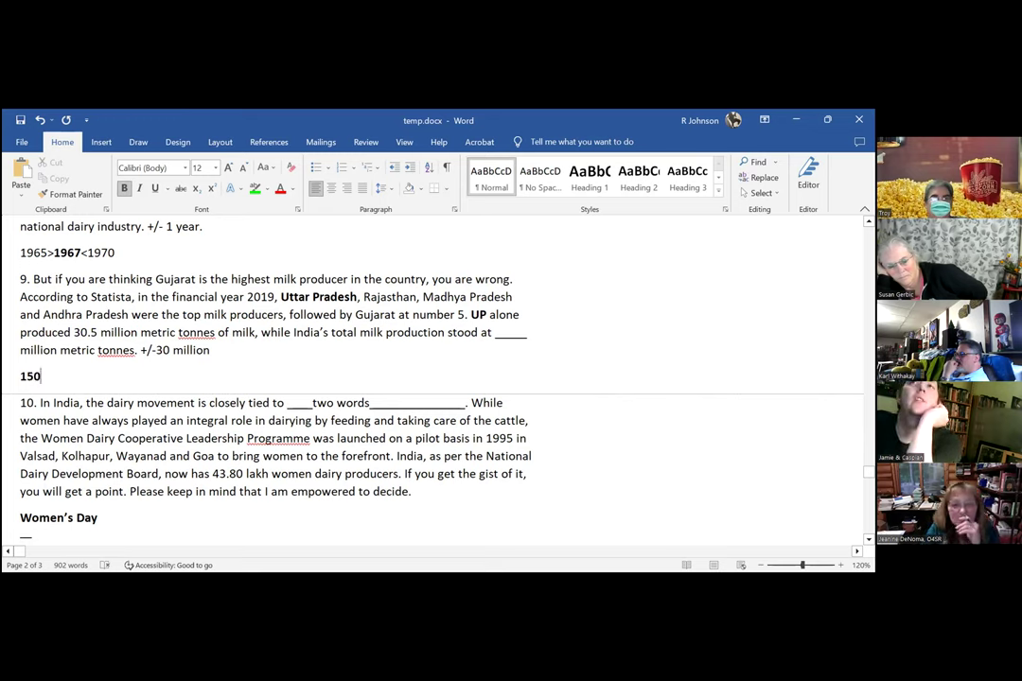